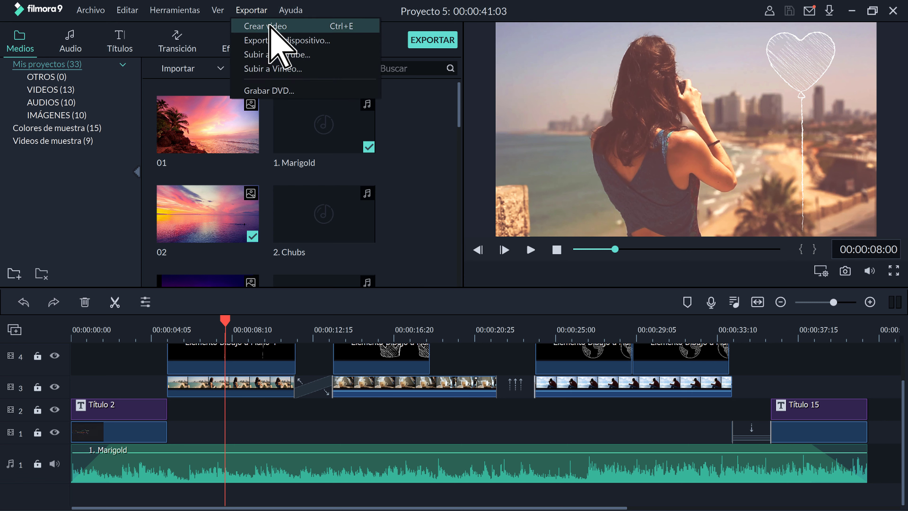
- Open the export window for the current video project
left_click(440, 44)
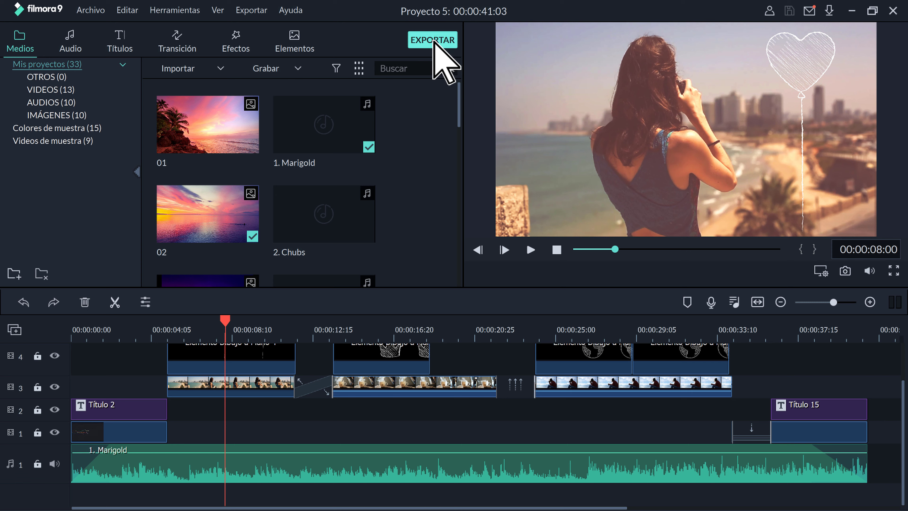
left_click(260, 10)
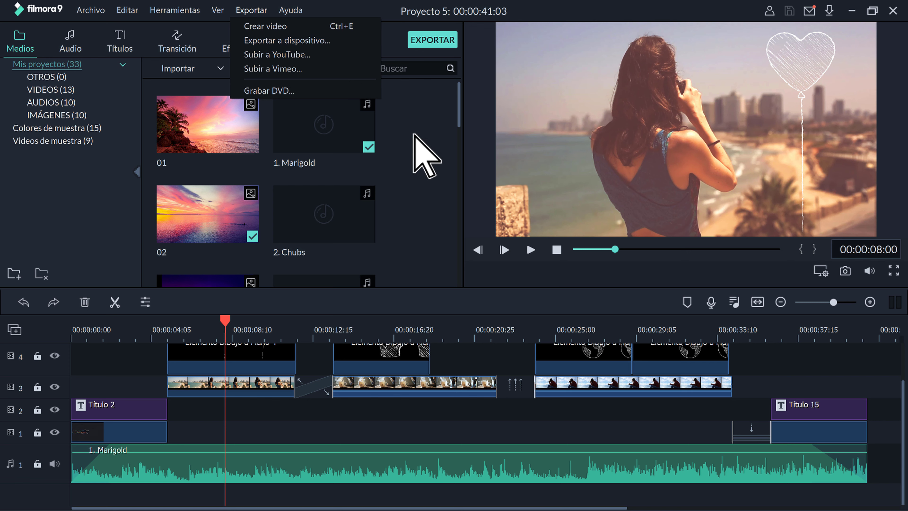
left_click(426, 153)
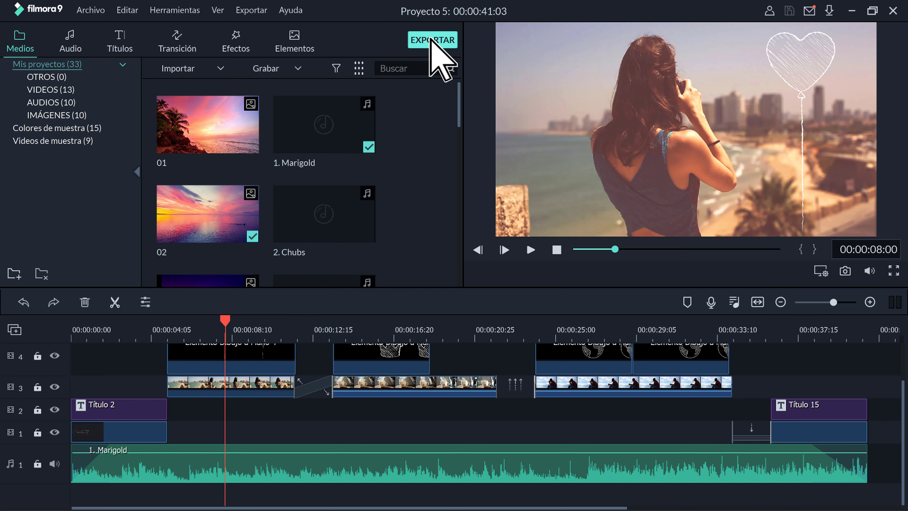
left_click(431, 39)
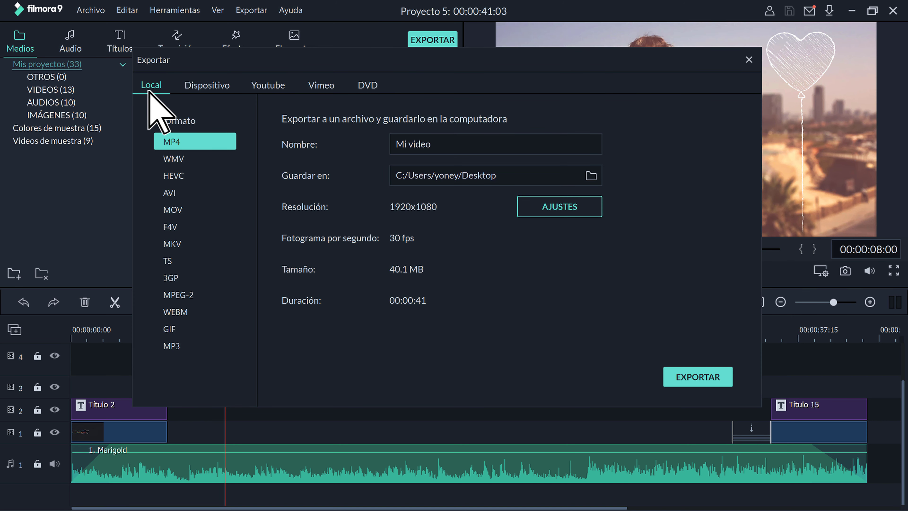
- Compare the resolution and file size of the iPod, Samsung Galaxy and iPhone device export presets
left_click(196, 85)
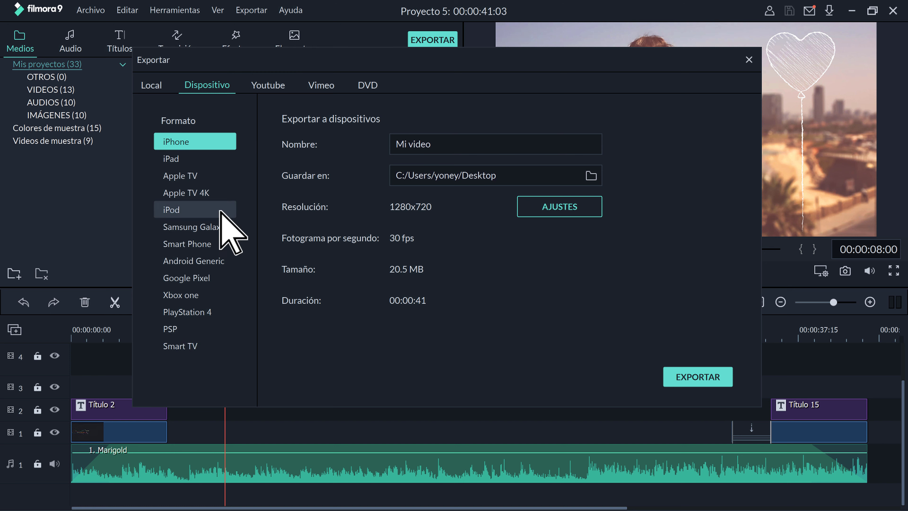
left_click(199, 210)
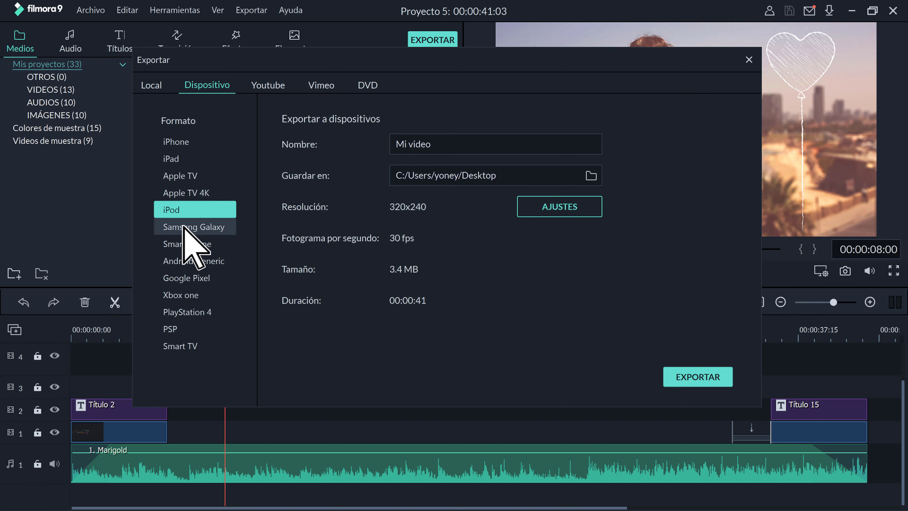
left_click(191, 227)
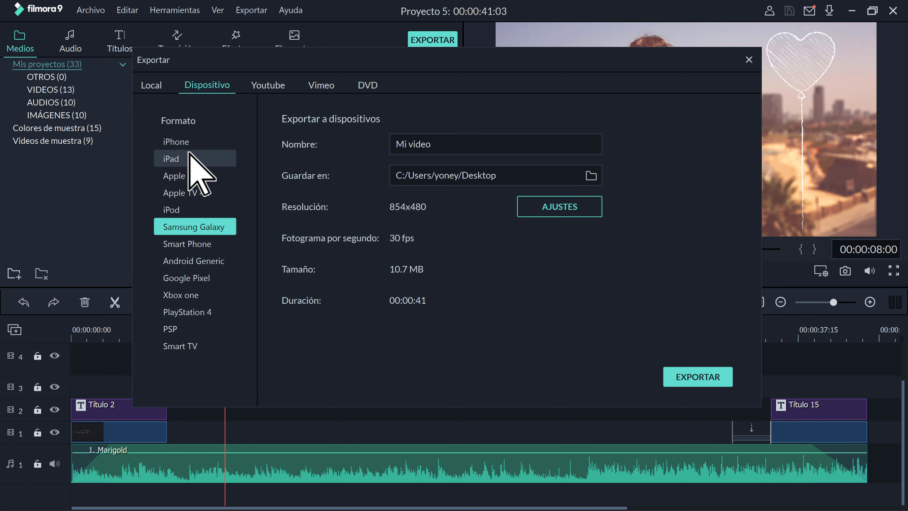
left_click(185, 141)
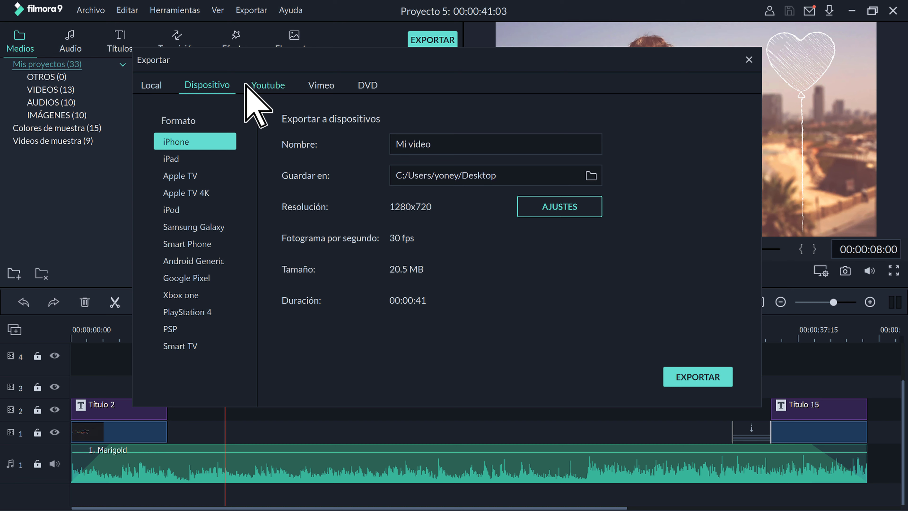
- Name the local MP4 export MI EXPORTACIÓN and choose the Escritorio folder as its save location
left_click(143, 87)
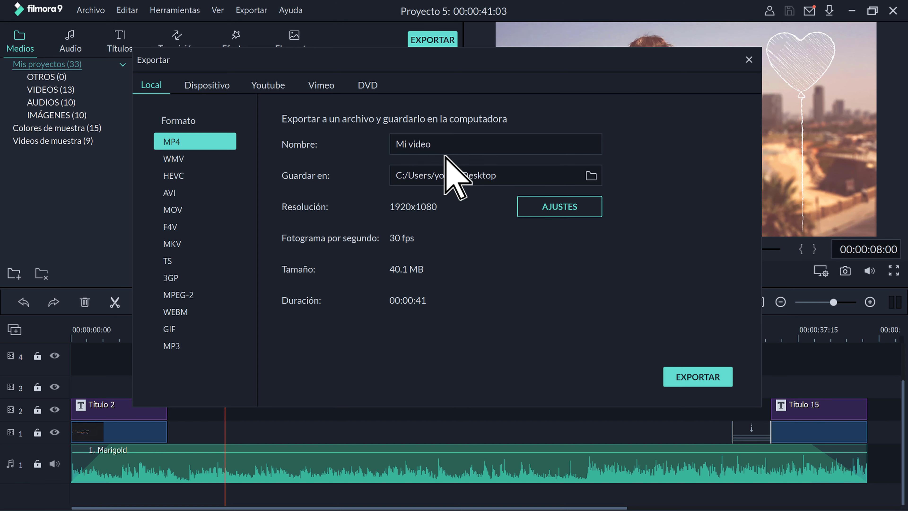
left_click_drag(431, 145, 414, 148)
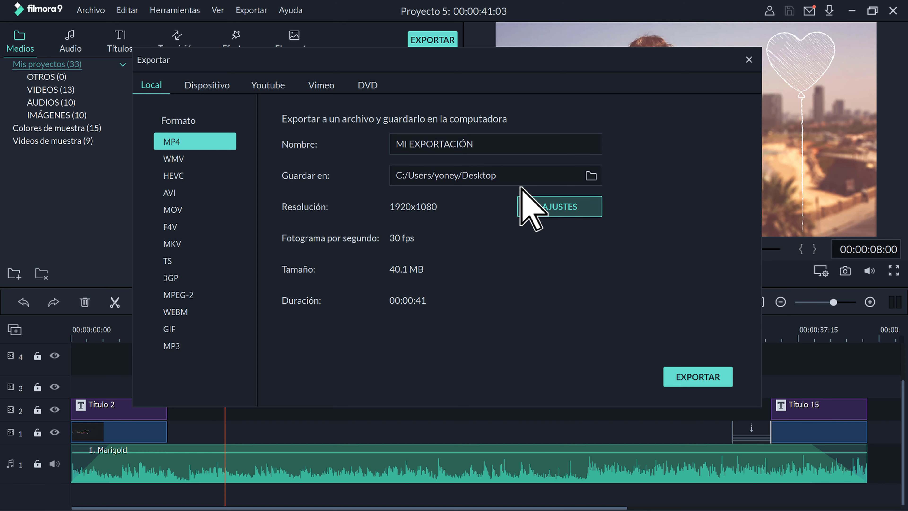
left_click(590, 176)
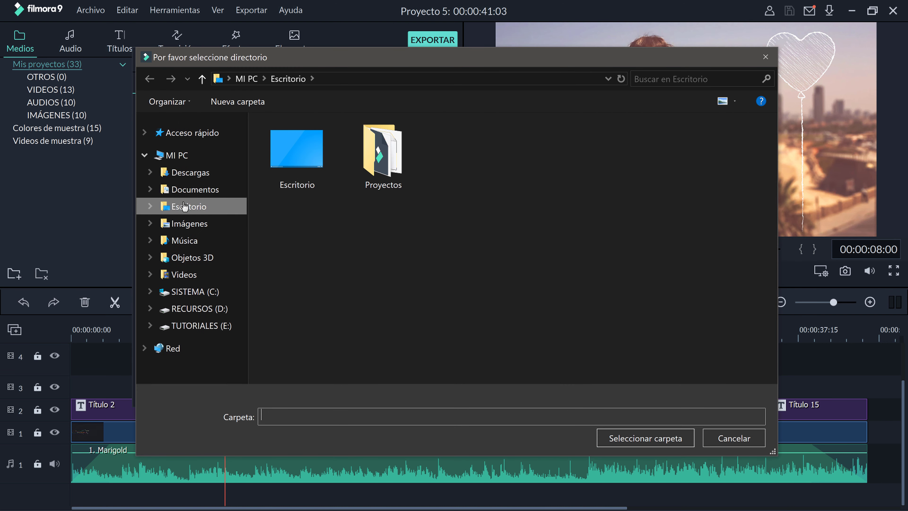
left_click(183, 207)
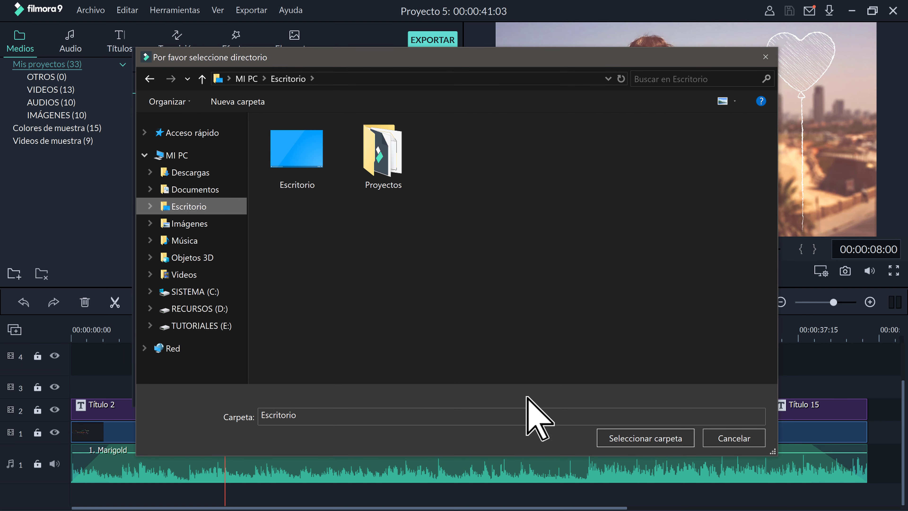
left_click(646, 438)
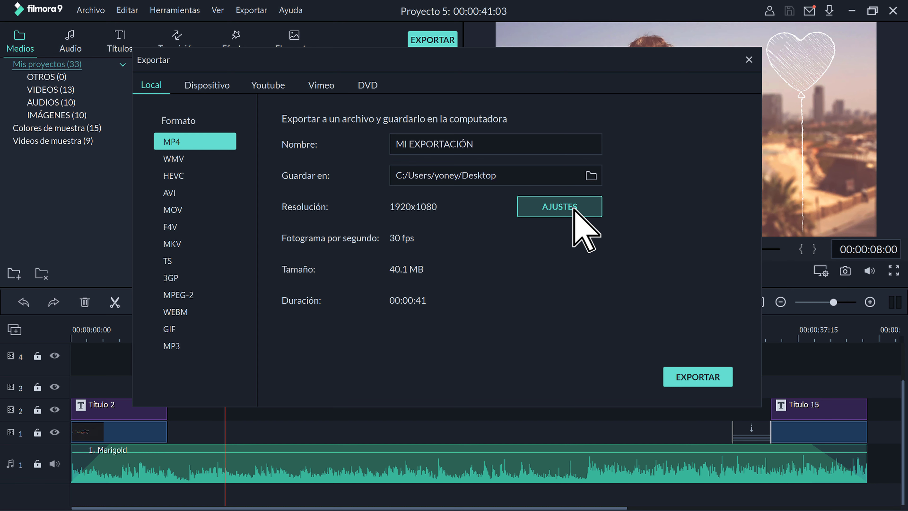
- Examine the MP4 export's quality settings and the available resolutions, discarding any selection made there
left_click(522, 210)
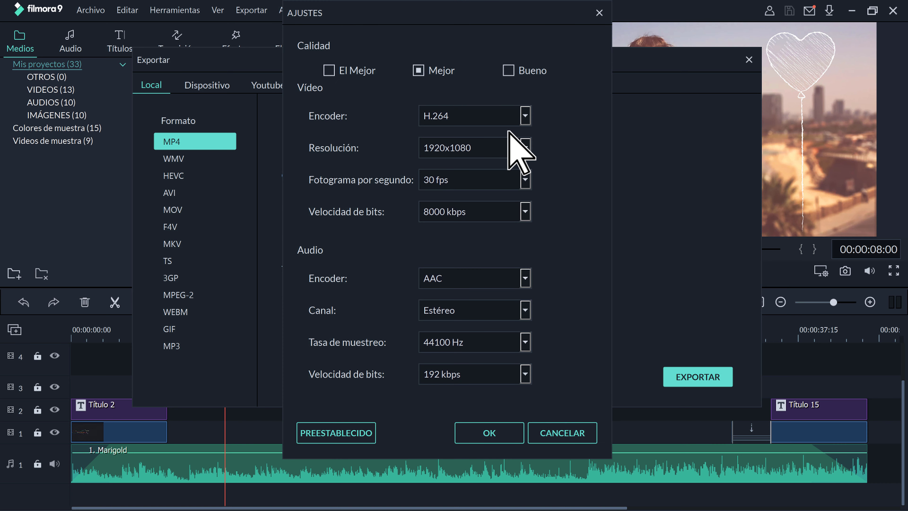
left_click(524, 148)
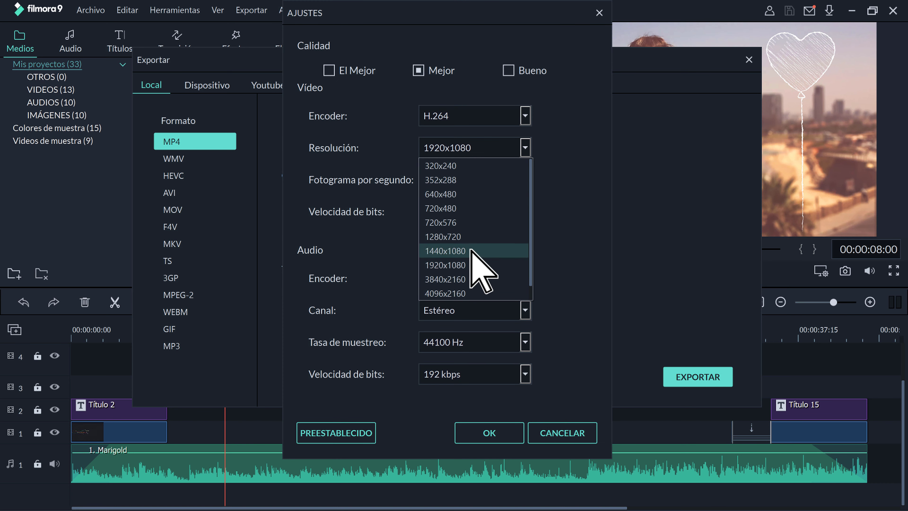
scroll(462, 274, "down", 1)
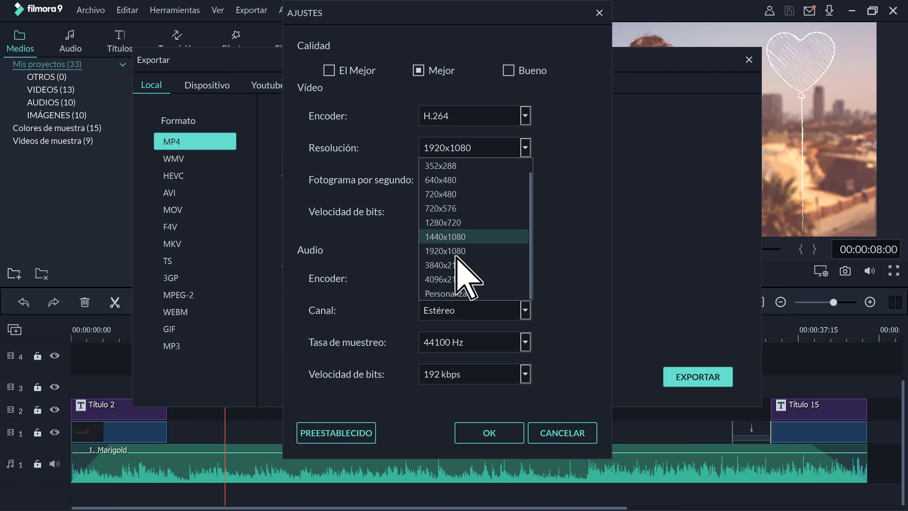
left_click(558, 218)
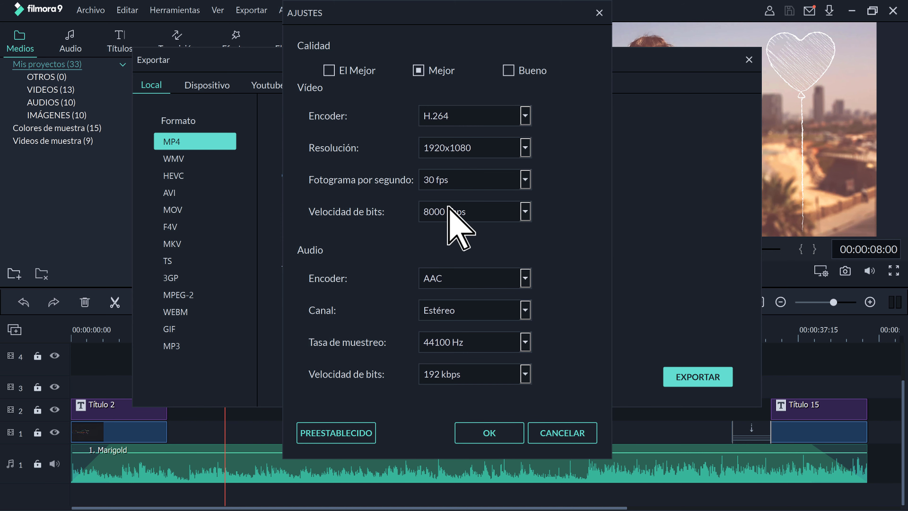
left_click(572, 436)
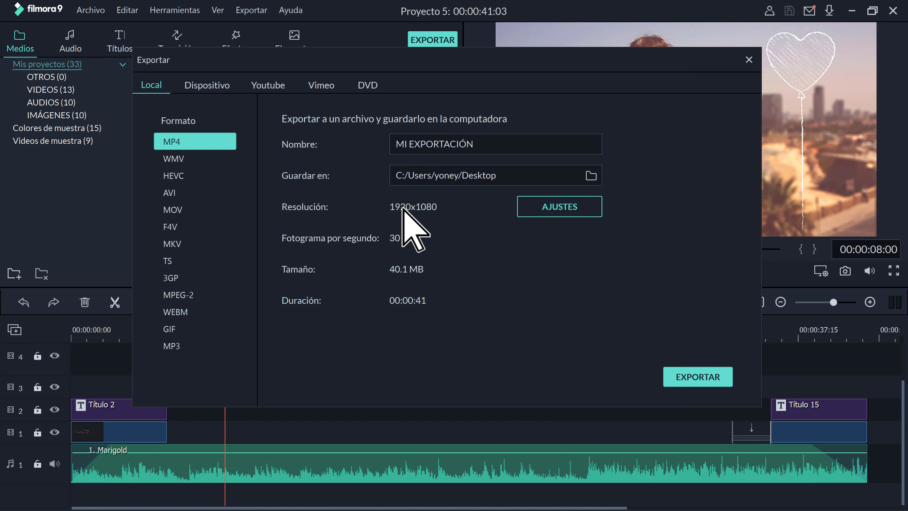
left_click(561, 206)
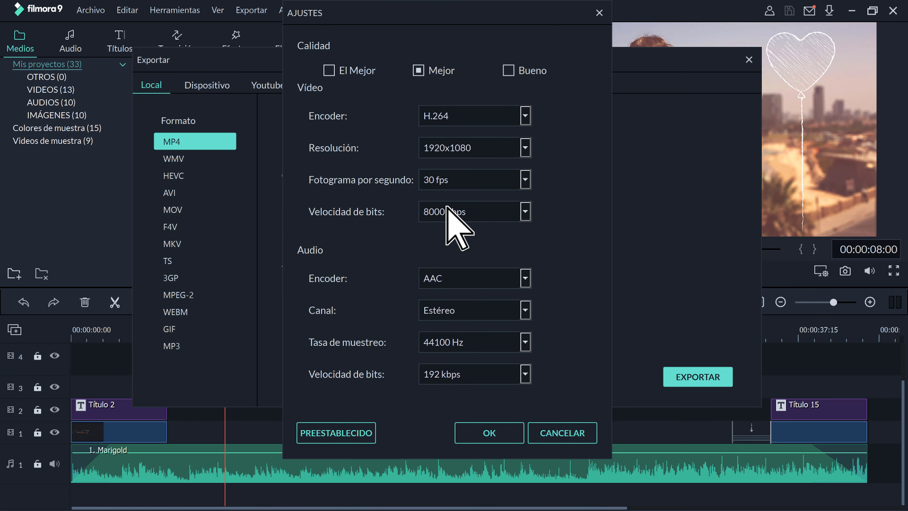
left_click(525, 150)
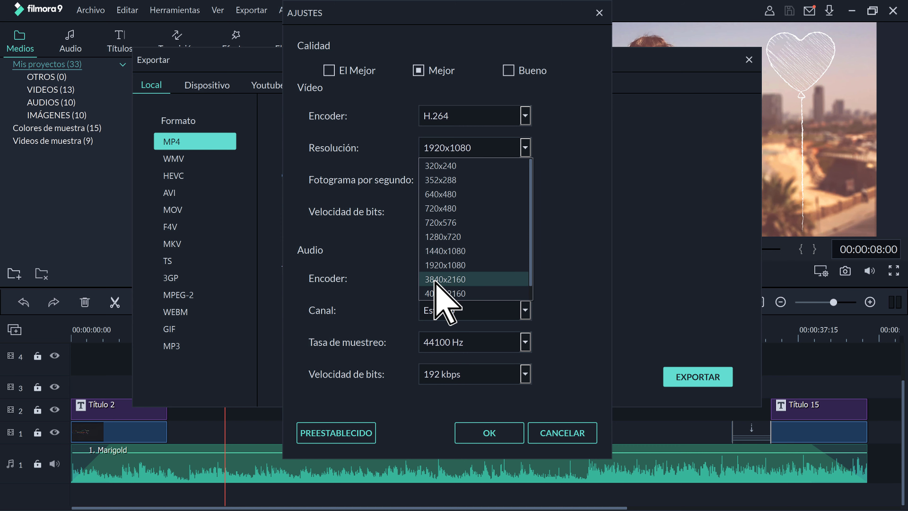
left_click(475, 265)
left_click(567, 433)
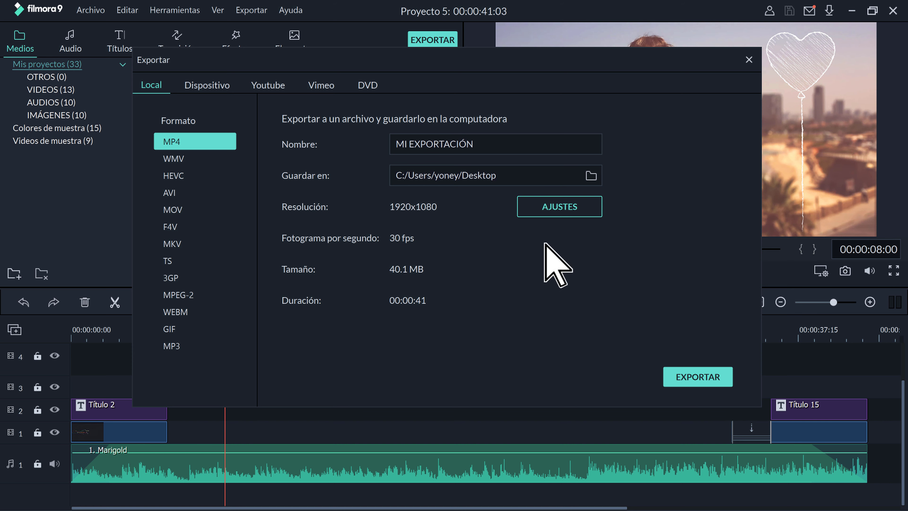
- Review the export options offered for devices, YouTube, Vimeo and DVD
left_click(207, 86)
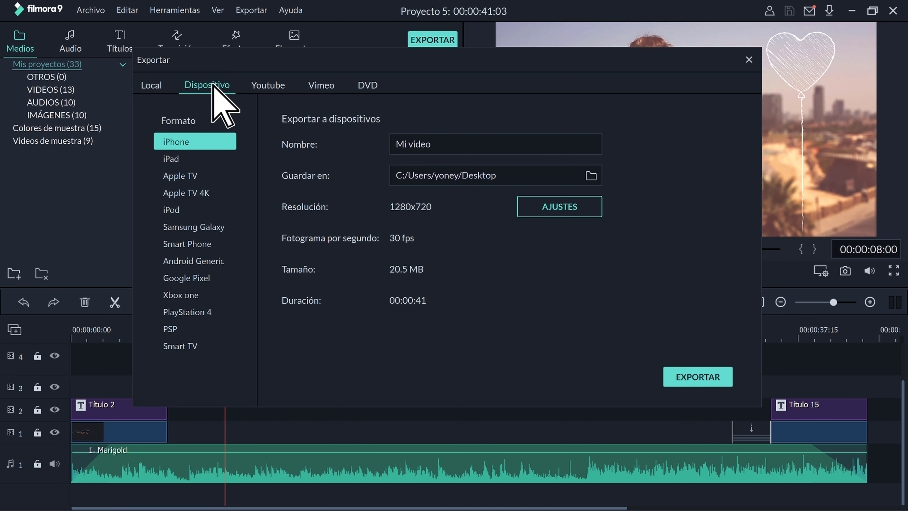
left_click(269, 85)
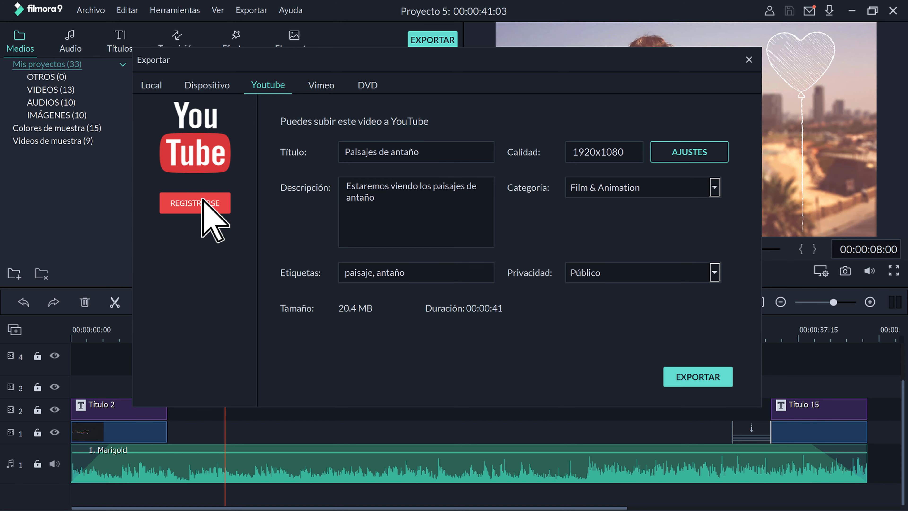
left_click(321, 85)
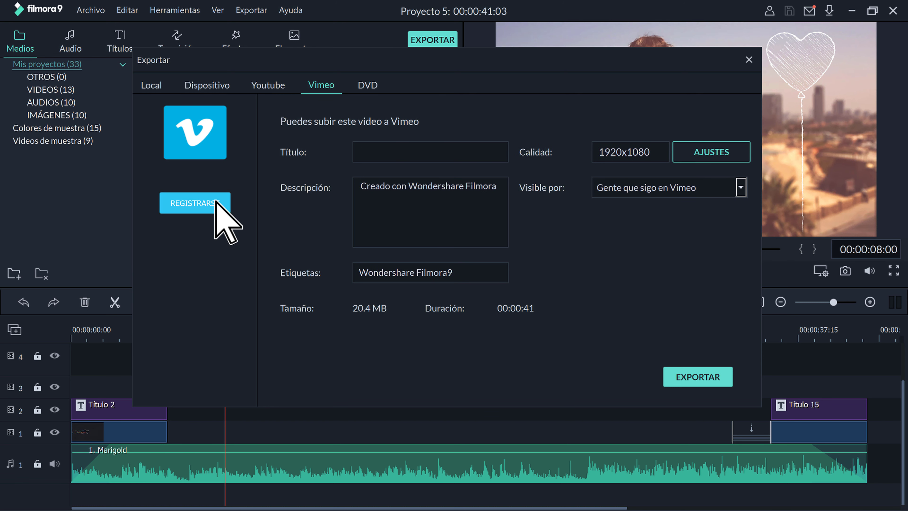
left_click(373, 86)
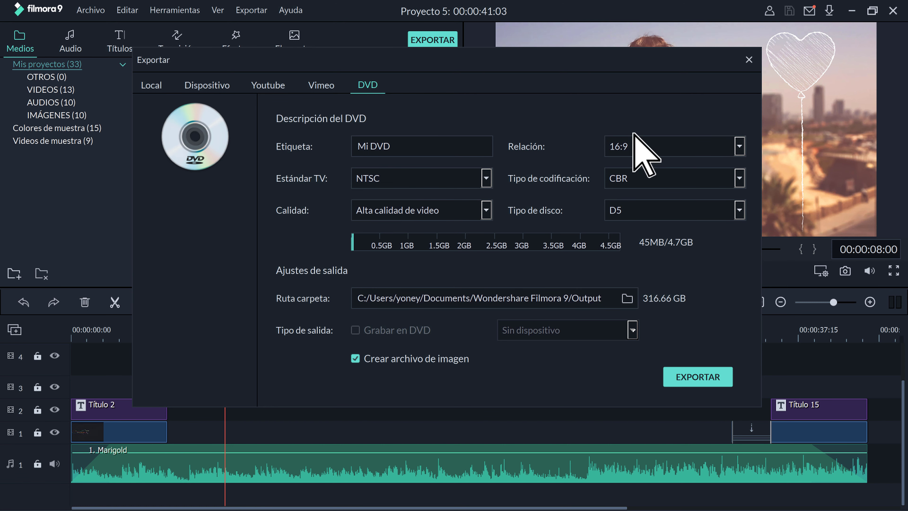
left_click(152, 86)
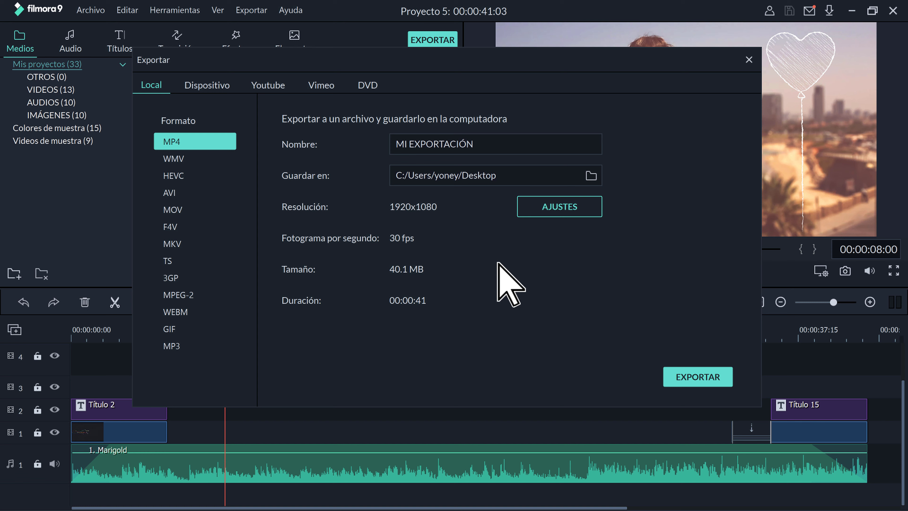
left_click(196, 85)
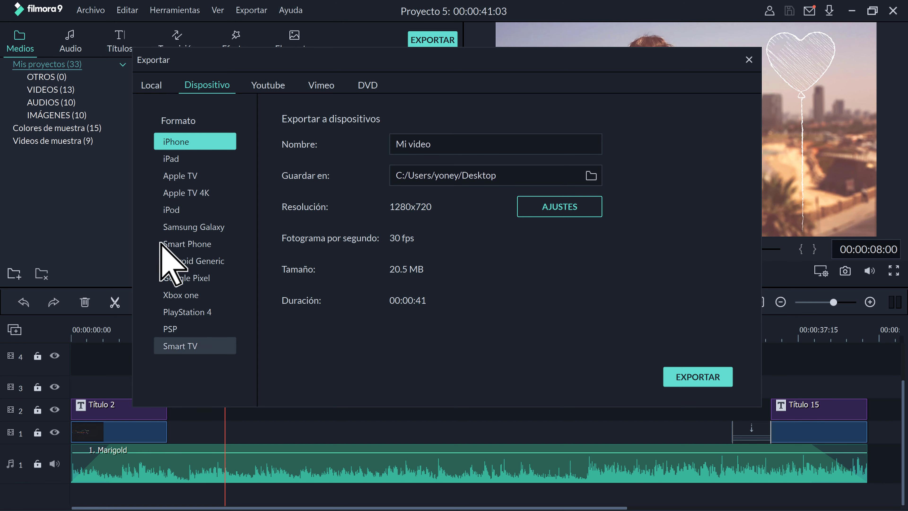
- Export the video to the computer as a local MP4 and open the folder containing the finished file
left_click(152, 85)
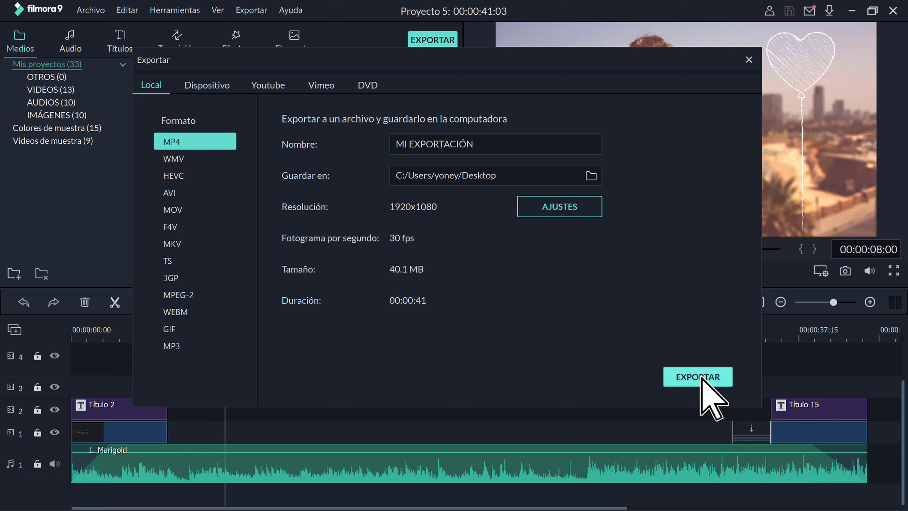
left_click(677, 378)
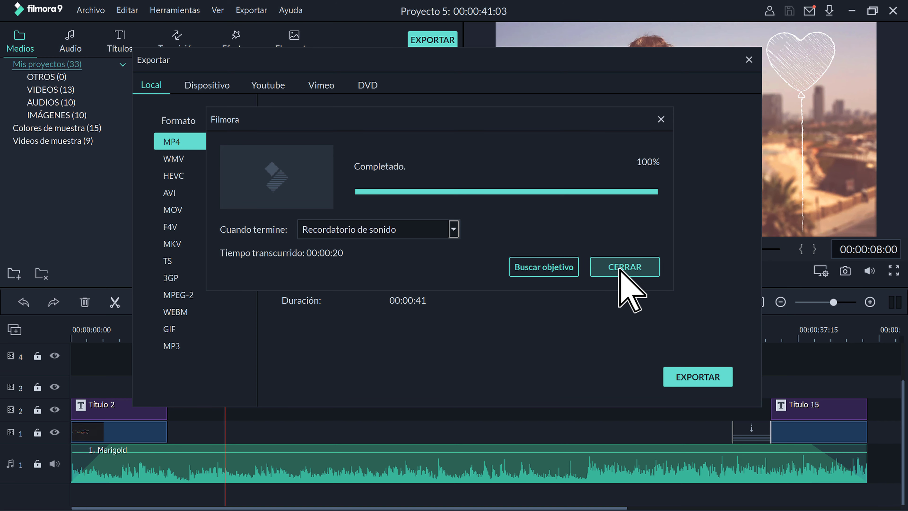
left_click(547, 269)
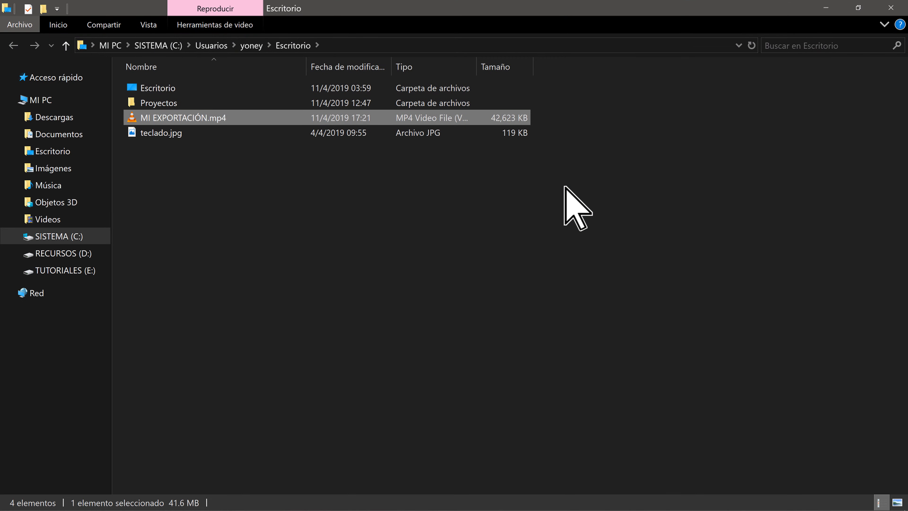
- Play MI EXPORTACIÓN.mp4 to check the result, setting the system volume to 8, and close the player
double_click(167, 118)
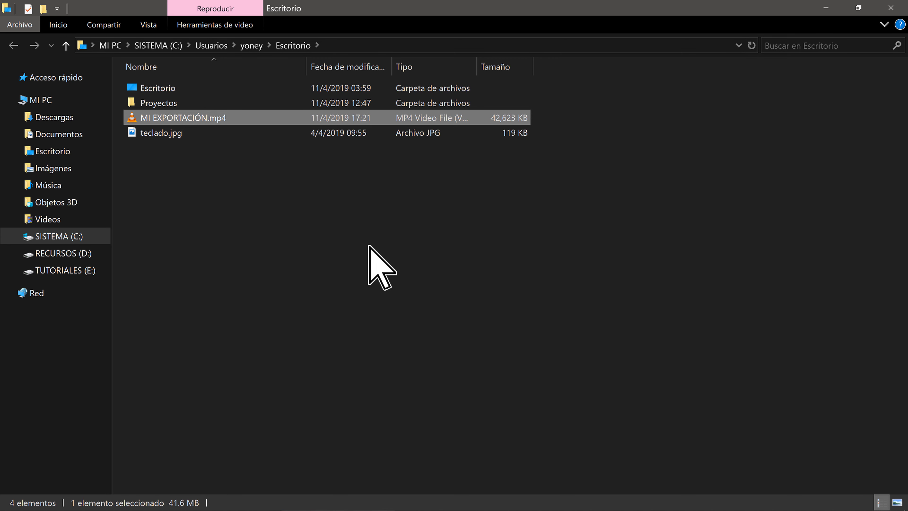
key("XF86AudioLowerVolume")
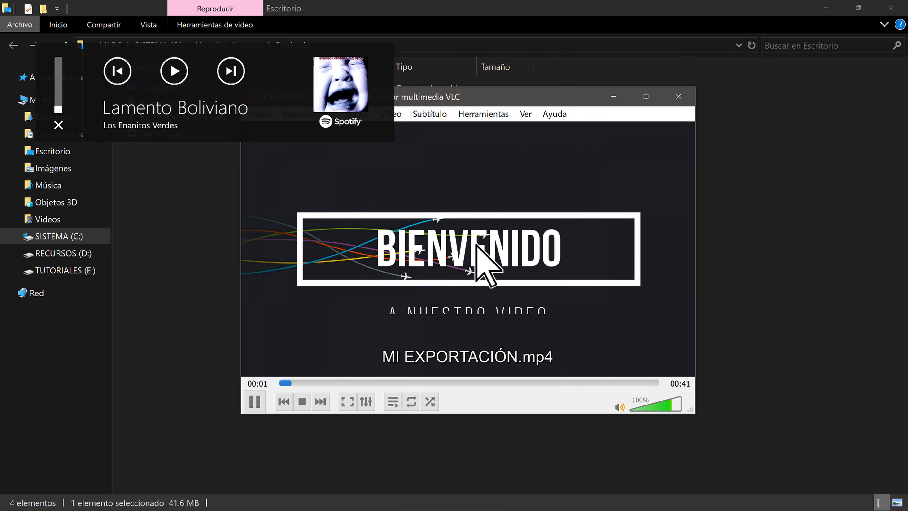
key("XF86AudioRaiseVolume")
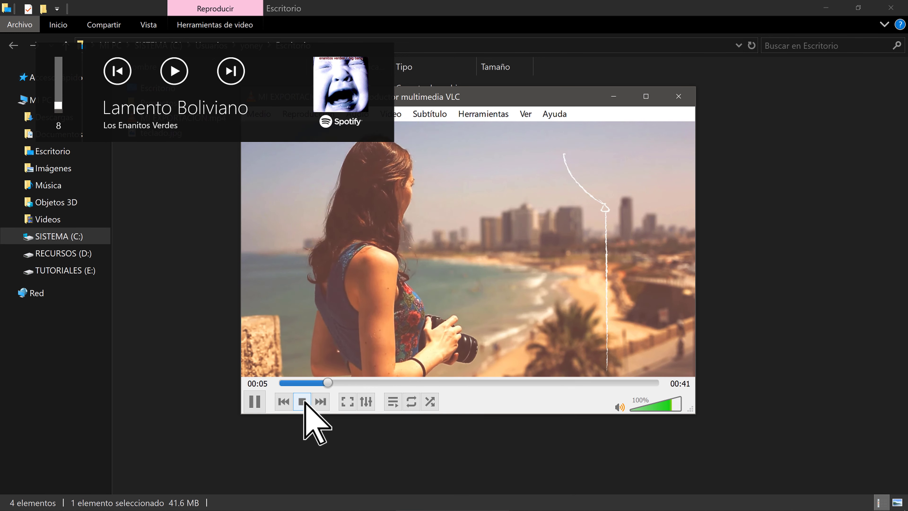
left_click(302, 402)
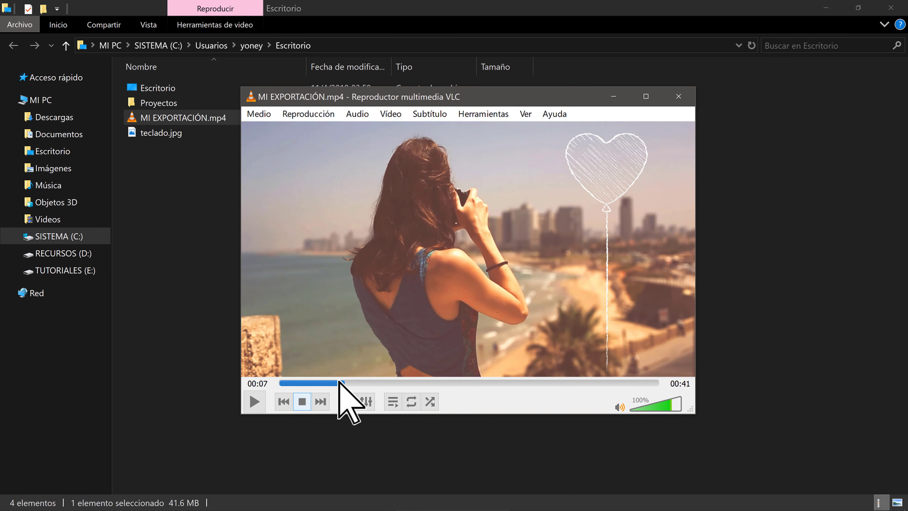
left_click(650, 96)
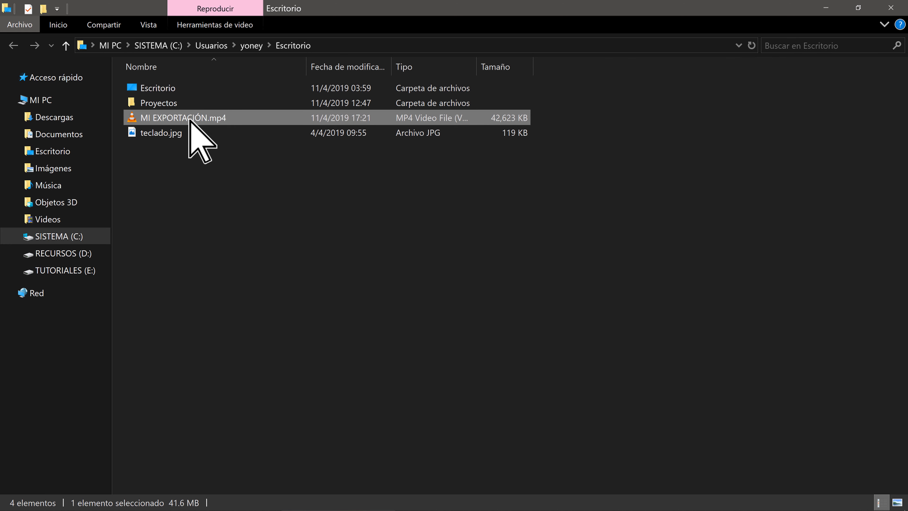
- Examine the detailed video, audio and file properties of MI EXPORTACIÓN.mp4, closing its properties without making changes
mouse_move(186, 115)
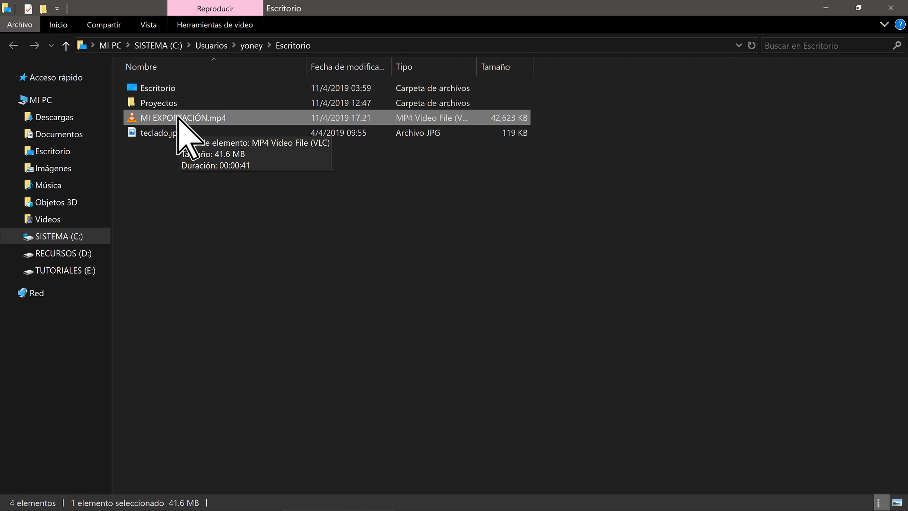
right_click(195, 117)
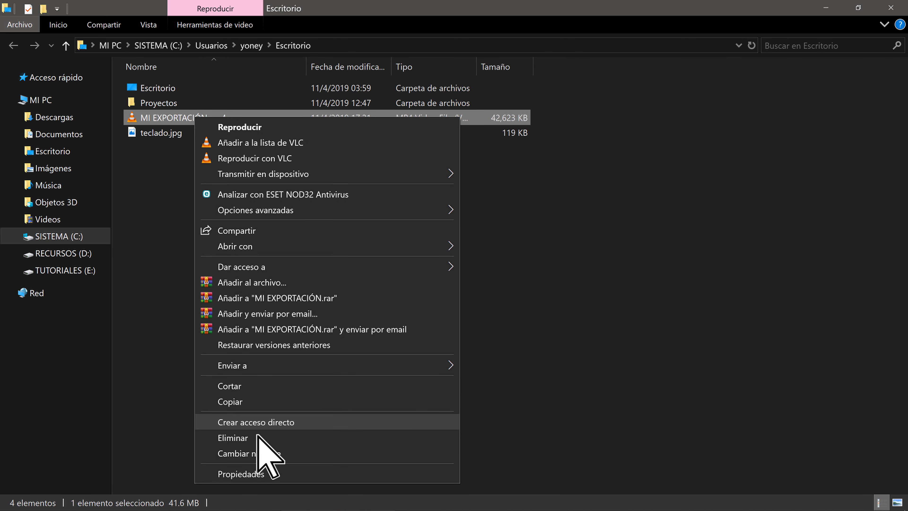
left_click(250, 474)
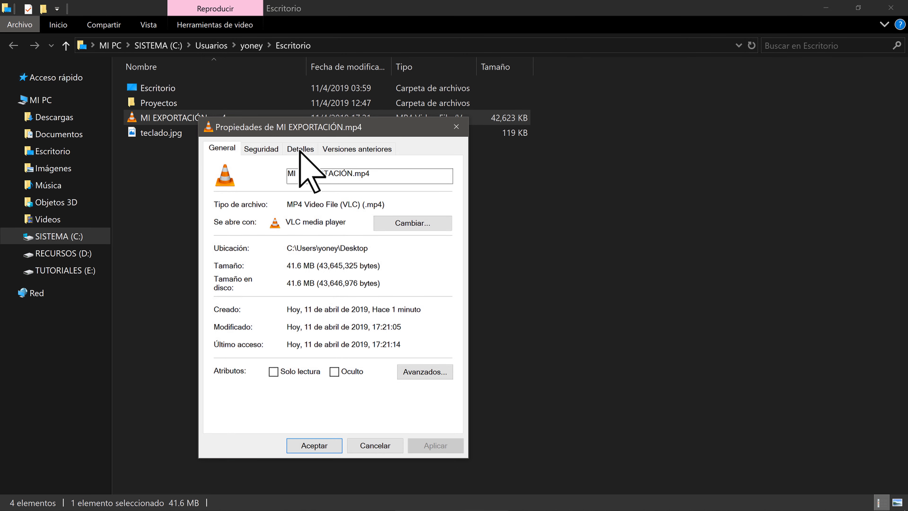
left_click_drag(309, 122, 422, 91)
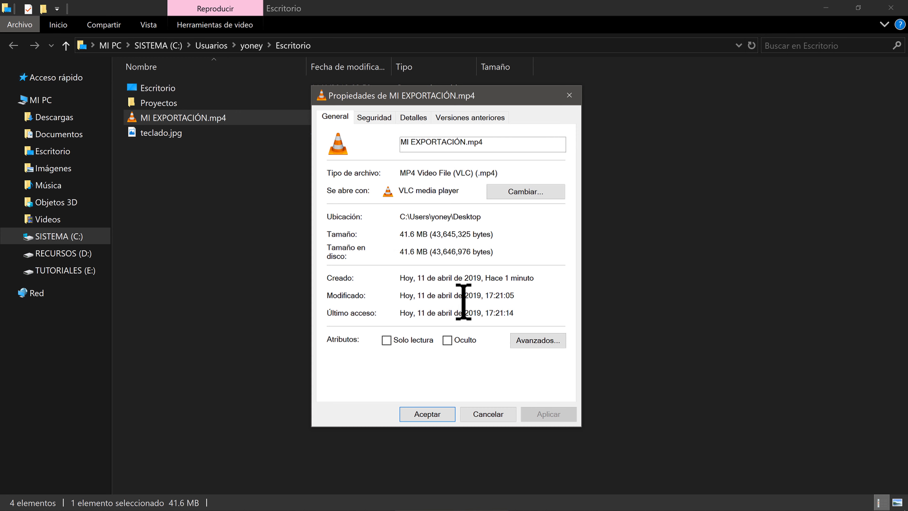
left_click(410, 118)
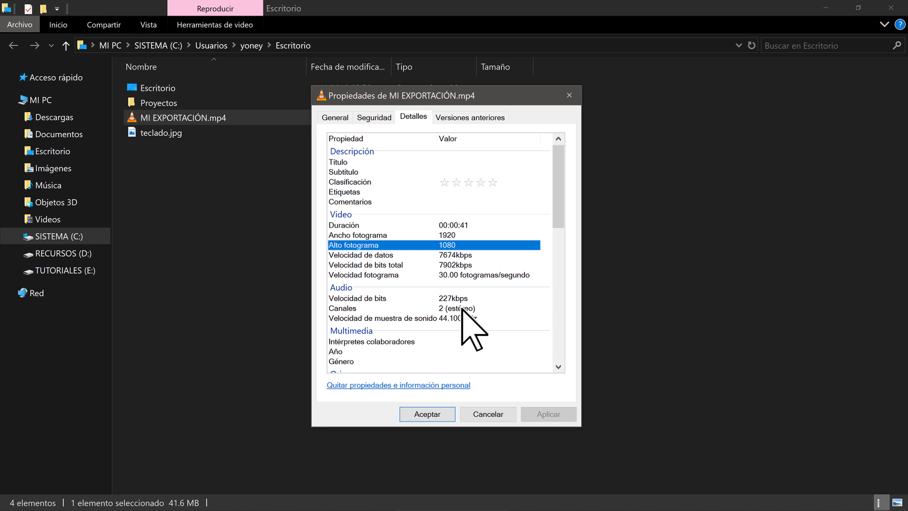
scroll(461, 307, "down", 12)
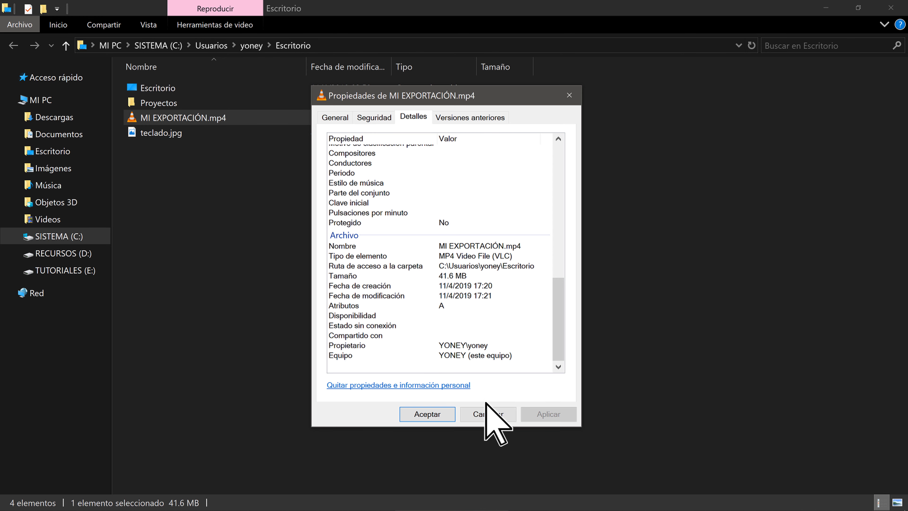
left_click(486, 415)
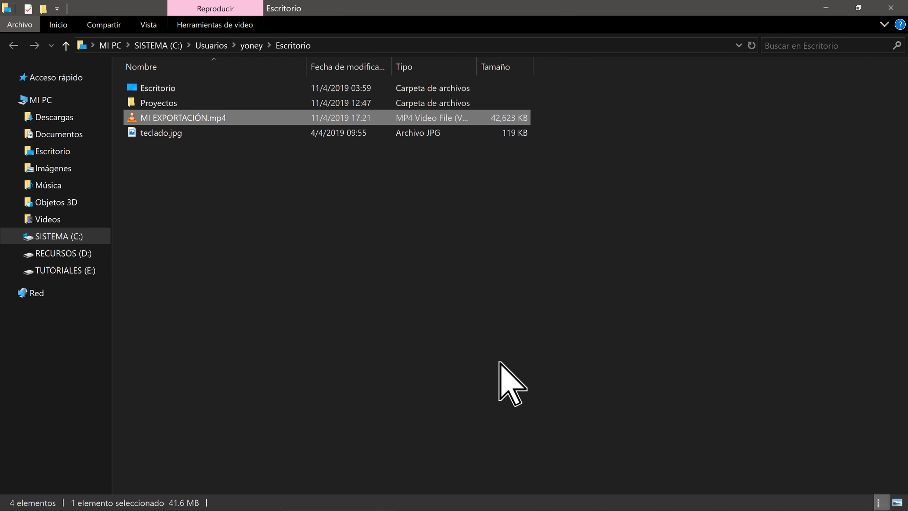